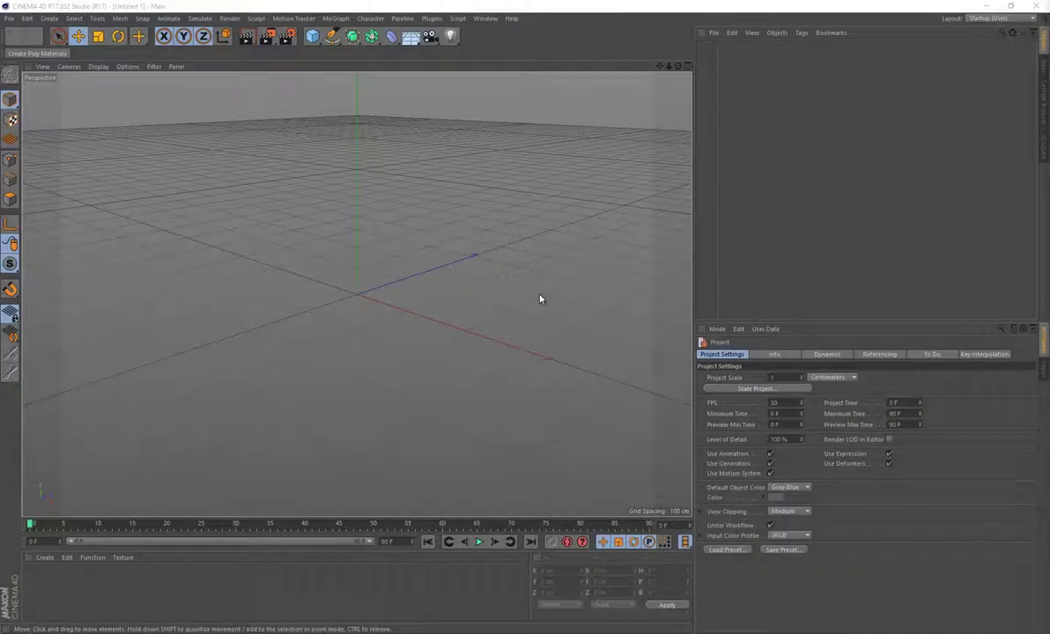
Step: Add a plane primitive and give it 10 width segments and 10 height segments
scroll(540, 298, up, 3)
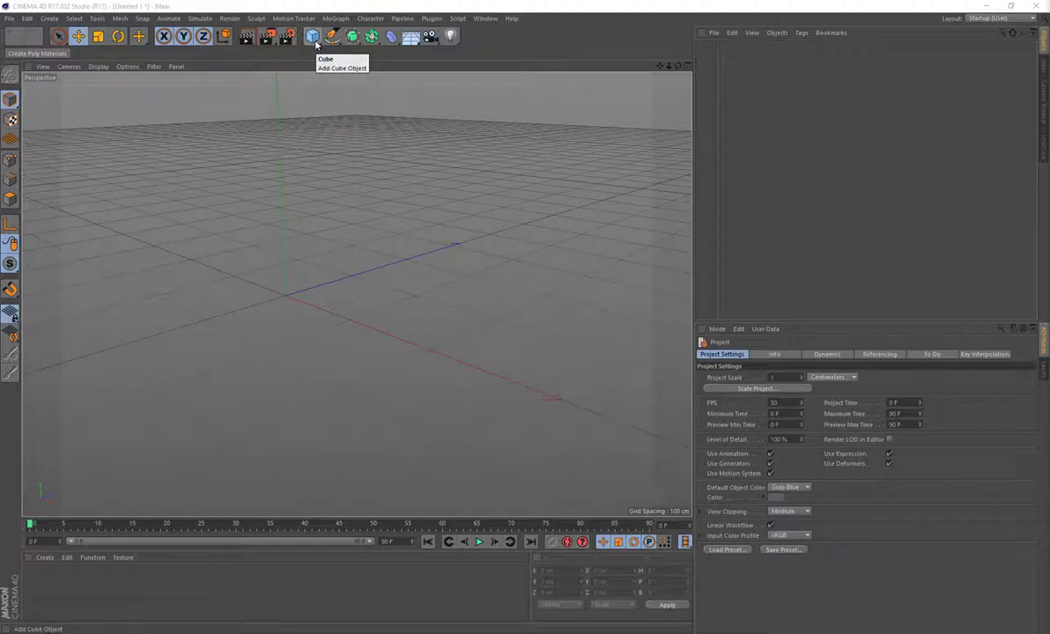
drag(315, 42, 418, 134)
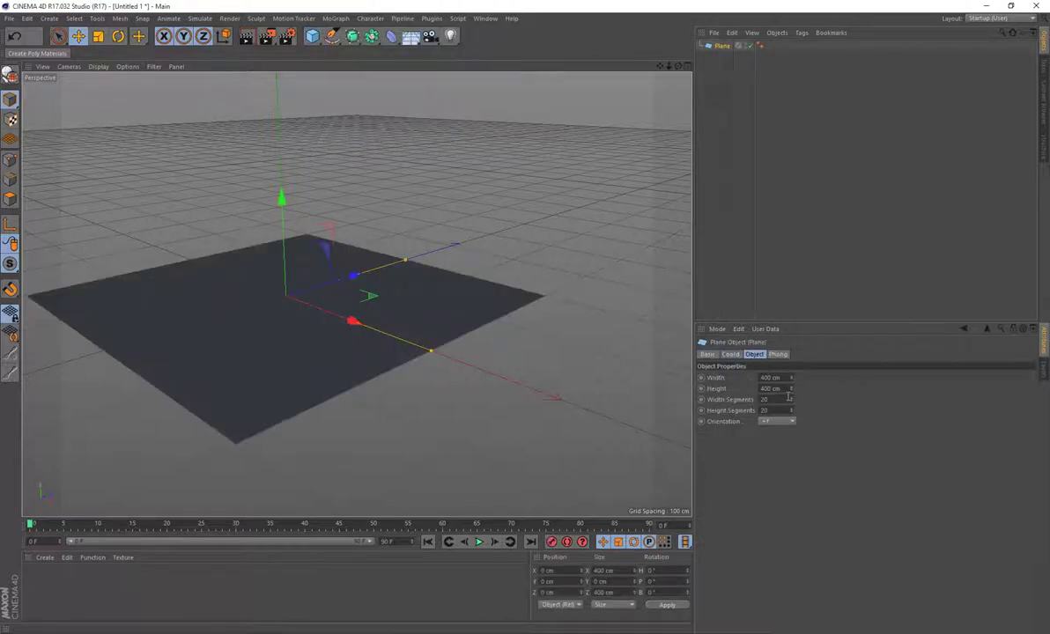
double_click(766, 399)
text(10)
key(Return)
Step: Turn on the selection wireframe in the perspective viewport's display settings
alt+drag(178, 93, 285, 280)
alt+drag(344, 263, 24, 320)
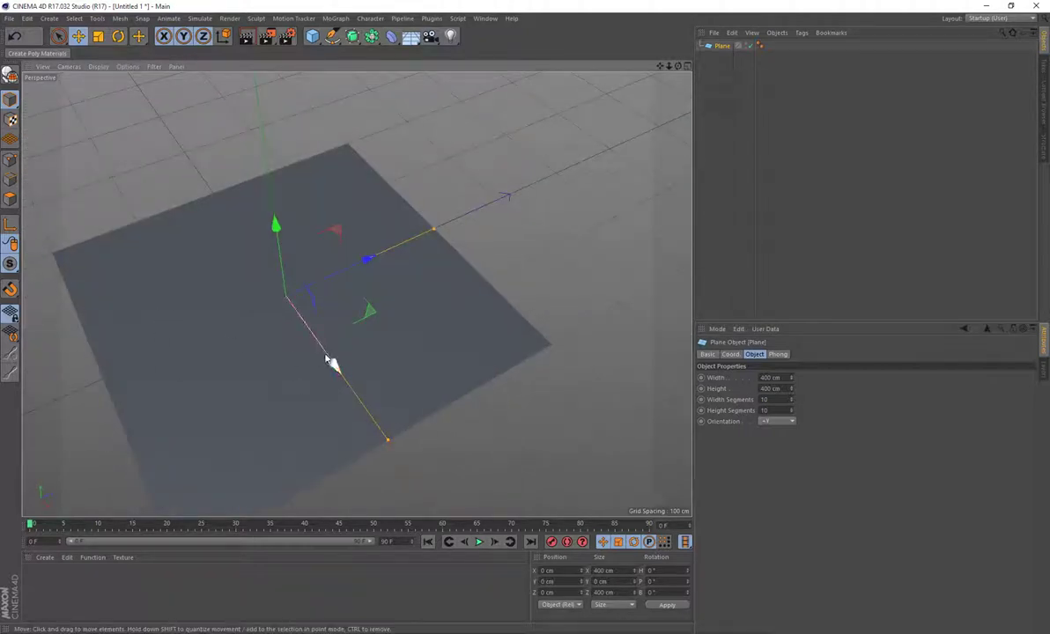
key(shift+v)
click(771, 480)
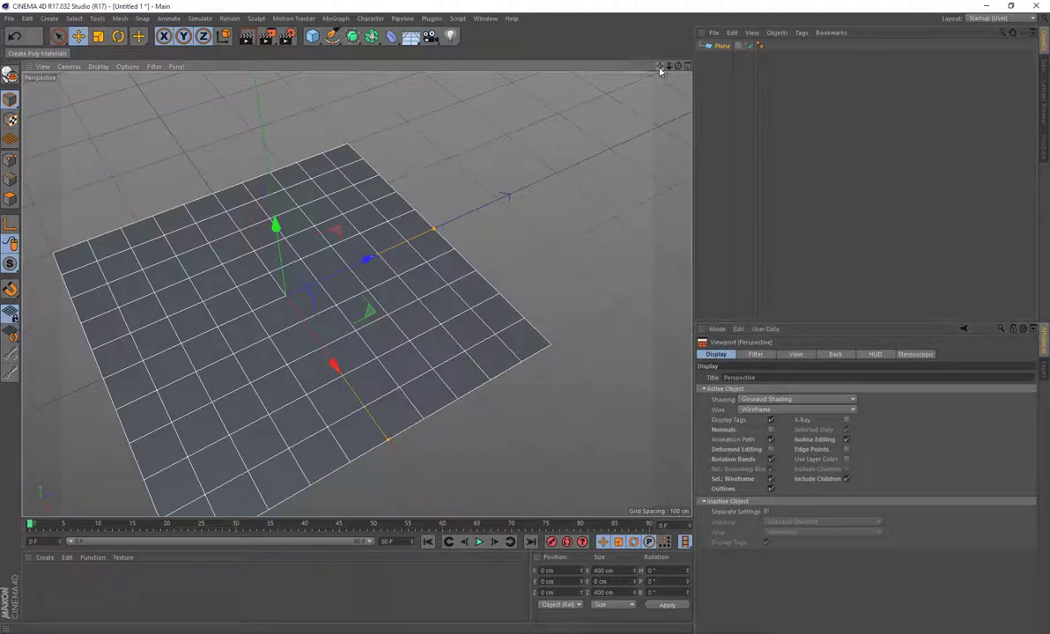
drag(660, 68, 700, 42)
Step: Make the plane editable and generate a separate textured material for each of its polygons
click(11, 75)
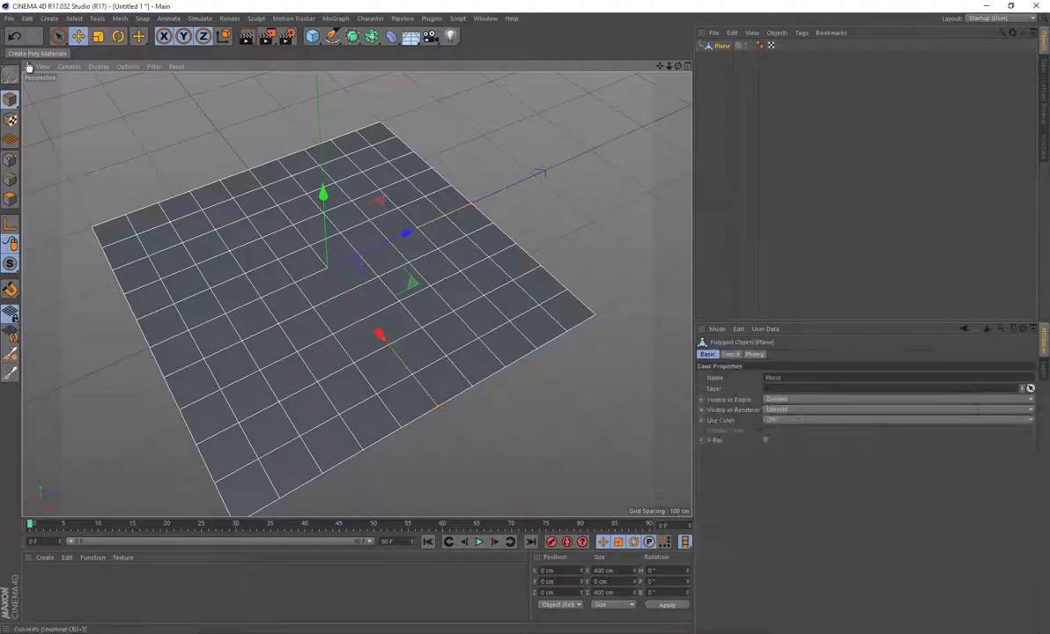
click(40, 53)
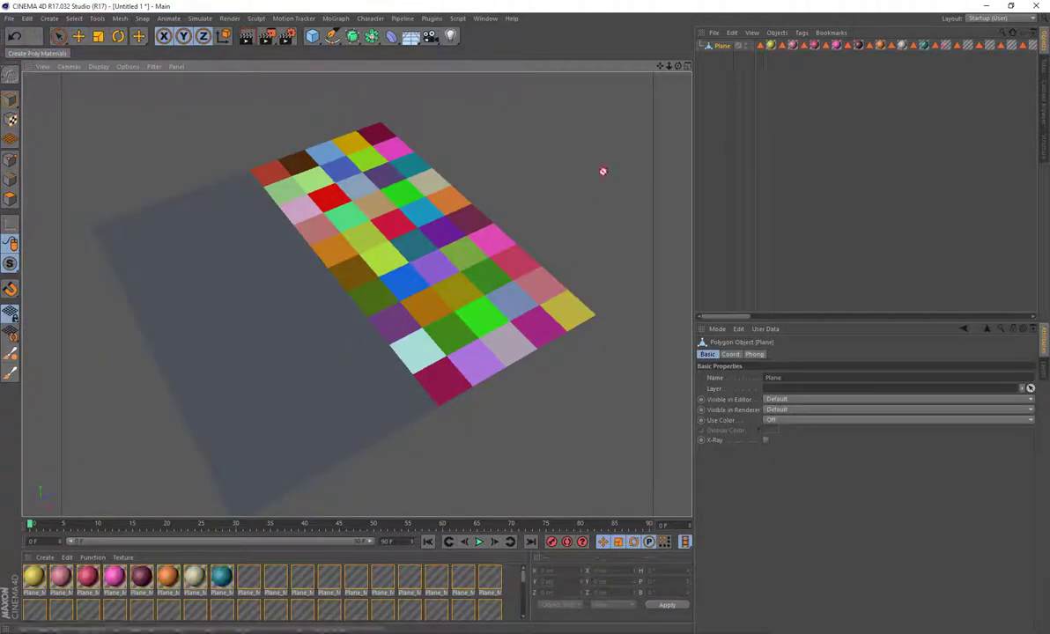
drag(675, 67, 650, 87)
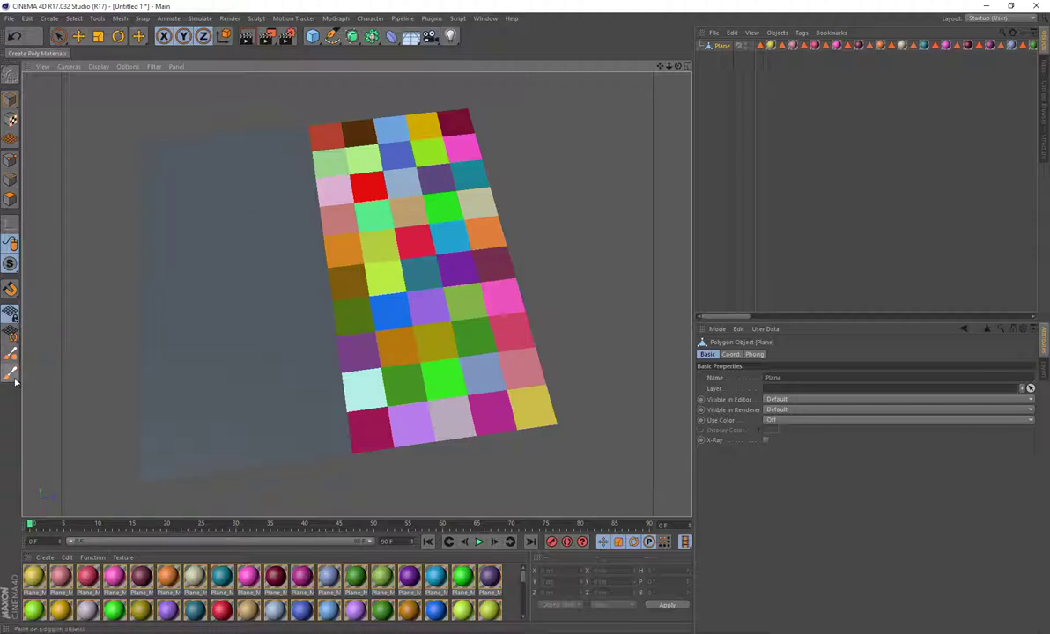
Step: Activate the GLD Paint Brush and enlarge the material manager to show all of the plane's materials
click(12, 376)
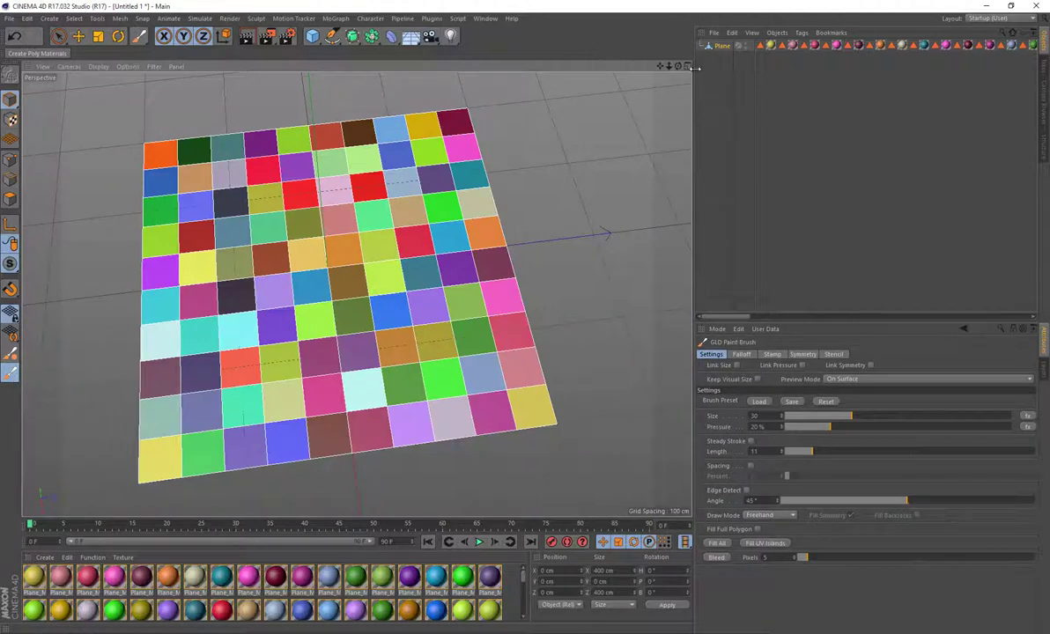
drag(681, 71, 673, 95)
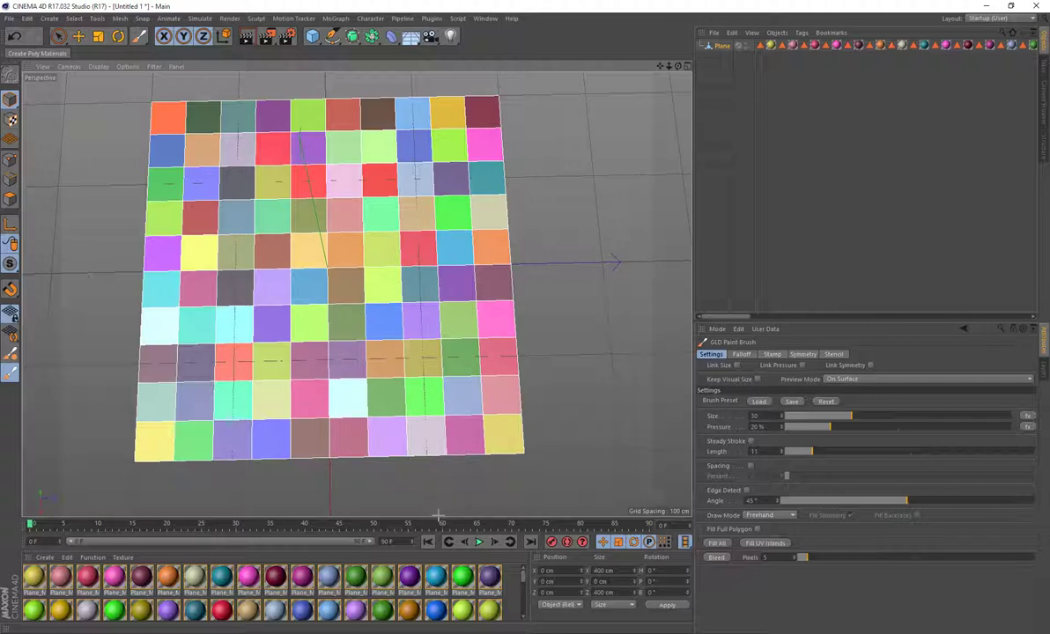
drag(438, 516, 449, 295)
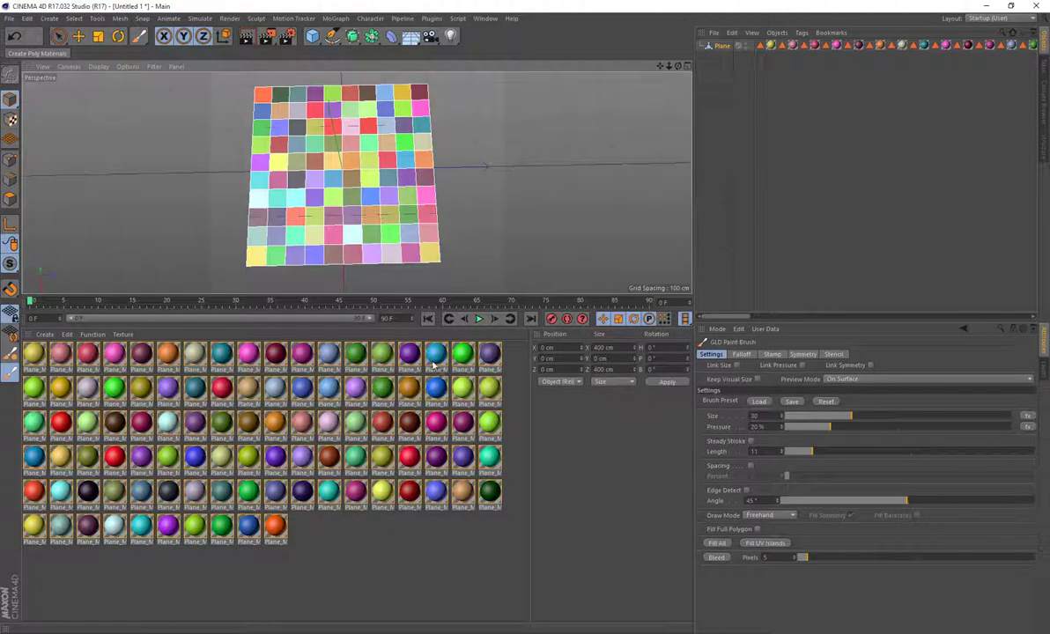
Step: Switch to the BP 3D Paint layout and inspect the plane's POLYINDEX_13 texture in the texture view
click(987, 18)
click(934, 42)
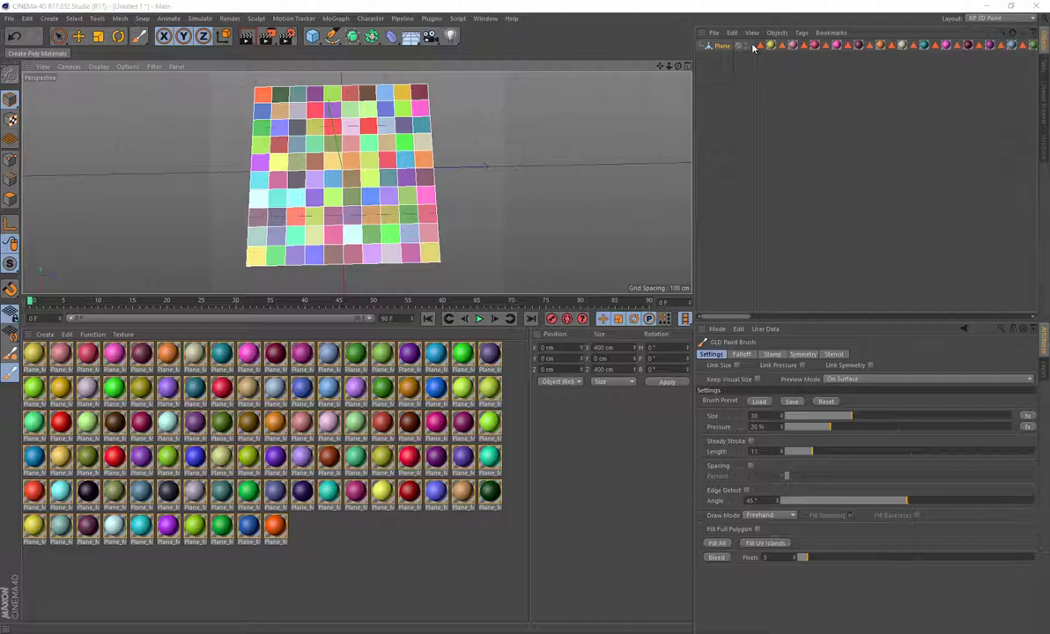
click(54, 49)
click(203, 61)
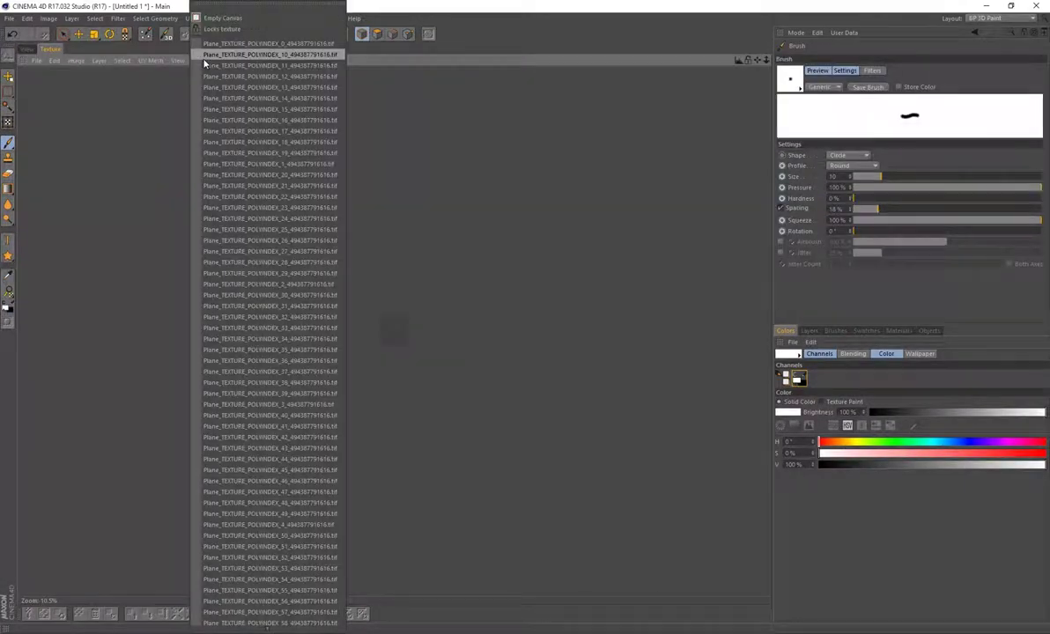
click(206, 86)
click(204, 61)
click(456, 174)
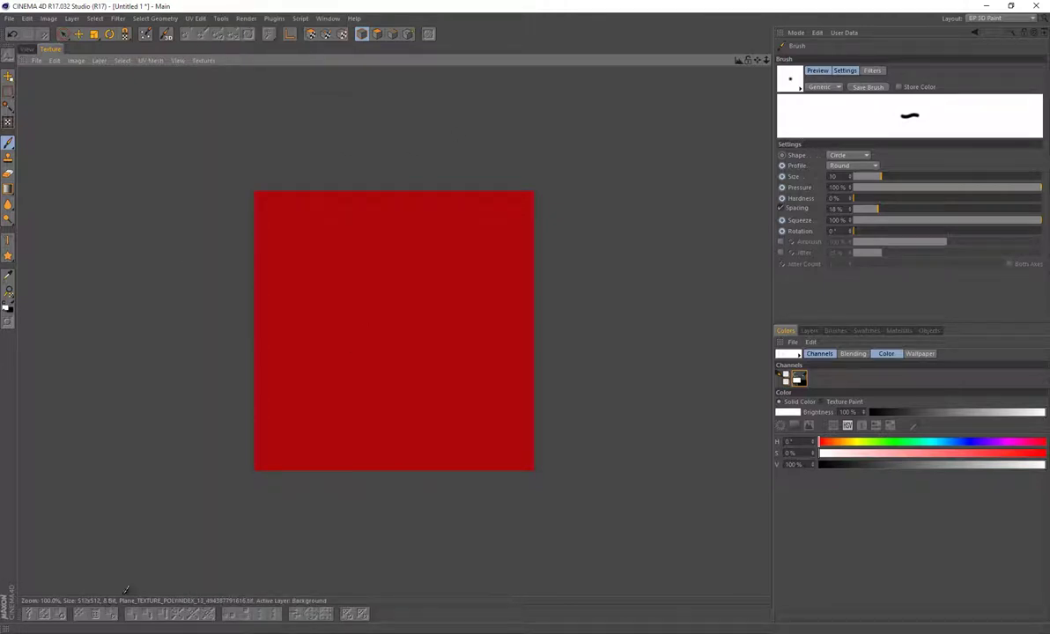
Step: Return to the Startup (User) layout and activate the GLD Paint Brush
click(1001, 18)
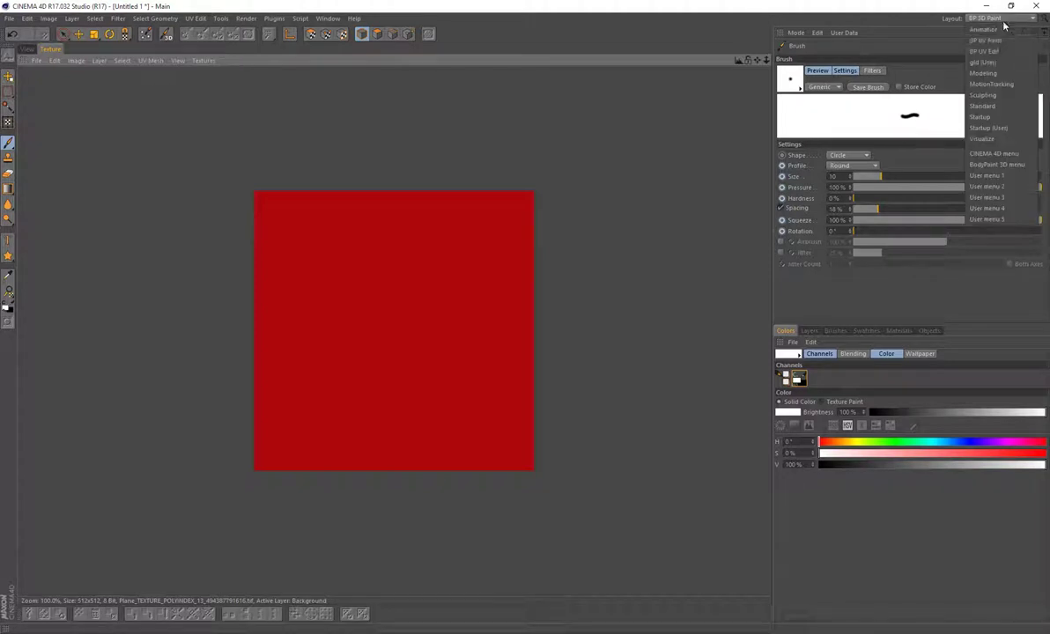
click(986, 128)
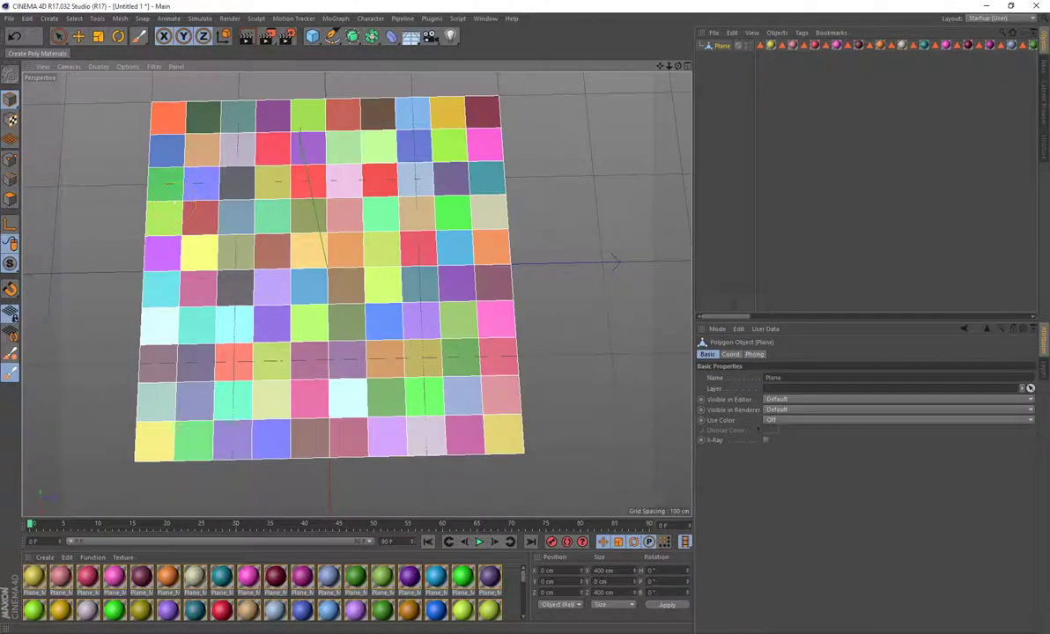
click(10, 371)
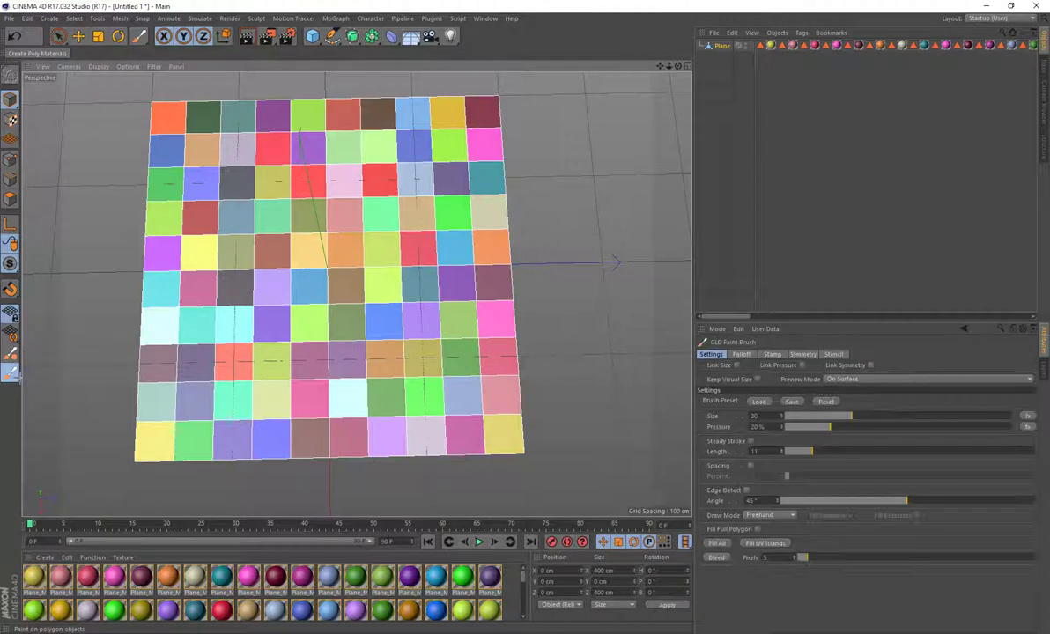
Step: Load beautiful-2314_1280.jpg as the brush stencil, centre one eye over the plane, and set the stencil transparency to about 0.37
click(834, 353)
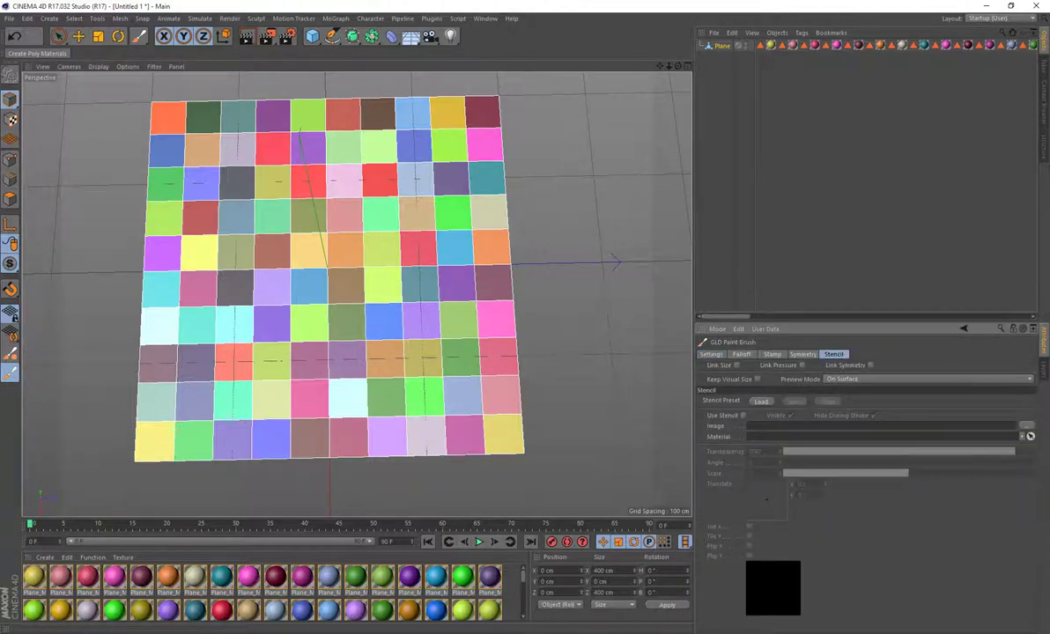
click(1027, 425)
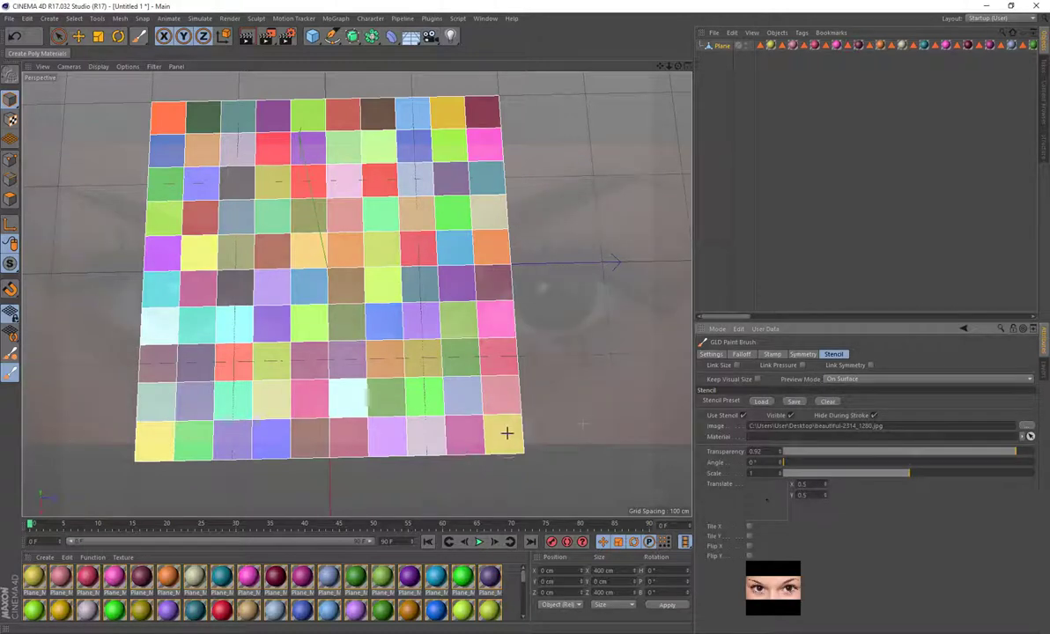
mouse_move(494, 287)
mouse_down()
mouse_move(320, 252)
mouse_move(305, 262)
mouse_up()
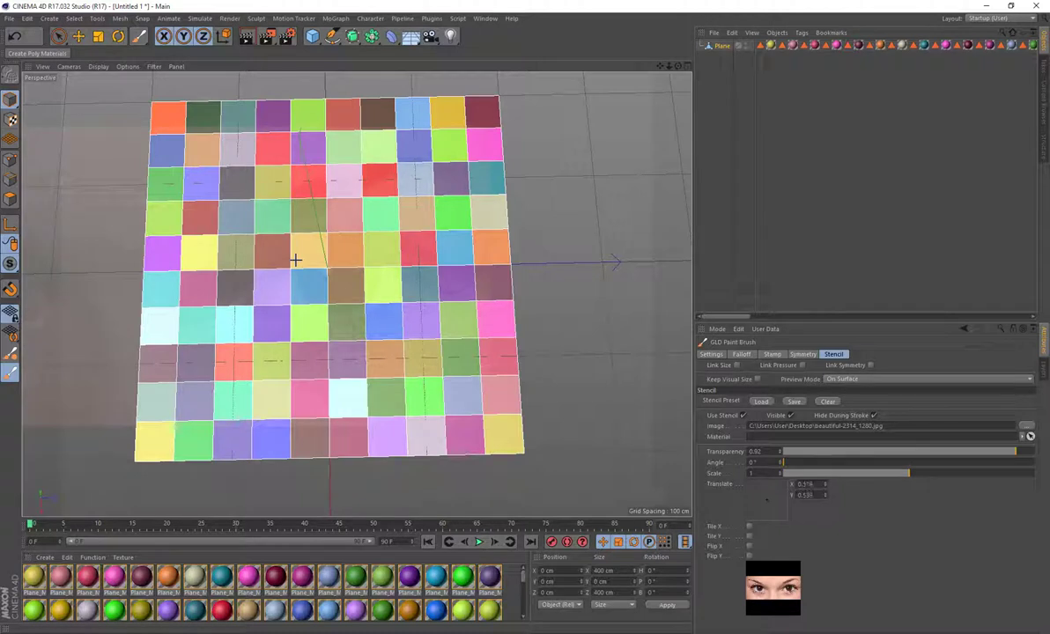
drag(863, 460, 879, 459)
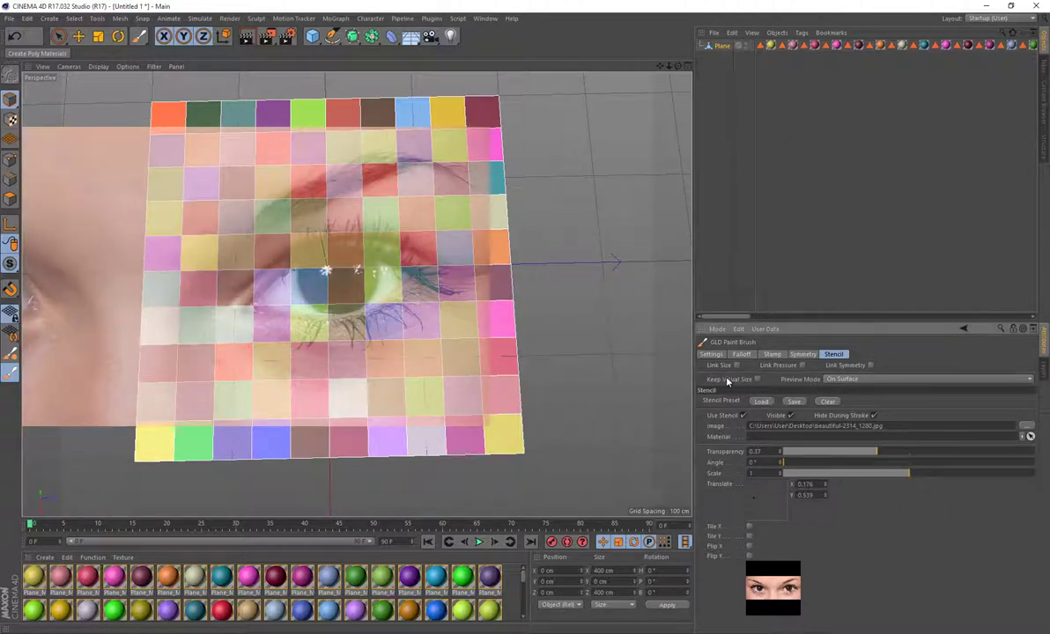
Step: Set the brush draw mode to Rectangle Fill and fill a rectangle over the eye at 20% pressure
click(711, 354)
click(763, 516)
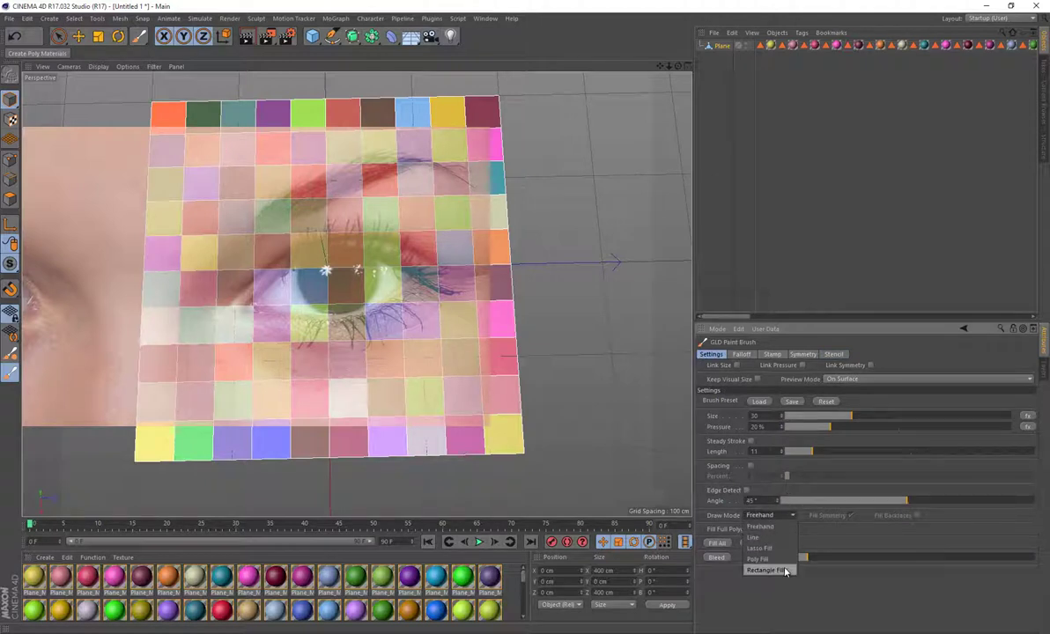
click(786, 572)
drag(211, 161, 266, 300)
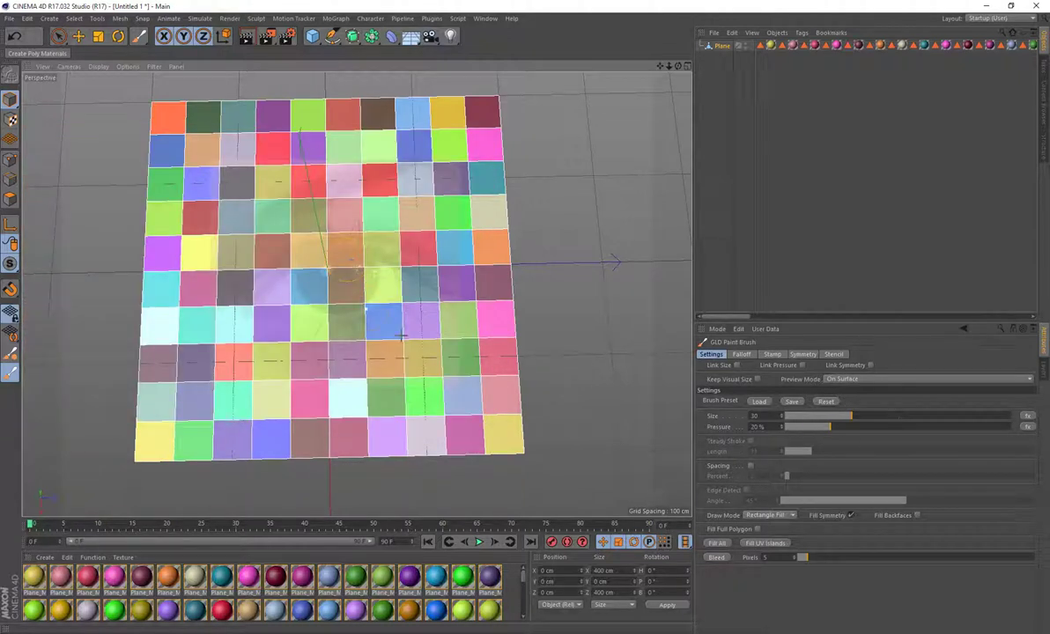
Step: Set the brush pressure to 100% and project the eye stencil onto the plane's central area with a rectangle fill
drag(830, 427, 1013, 427)
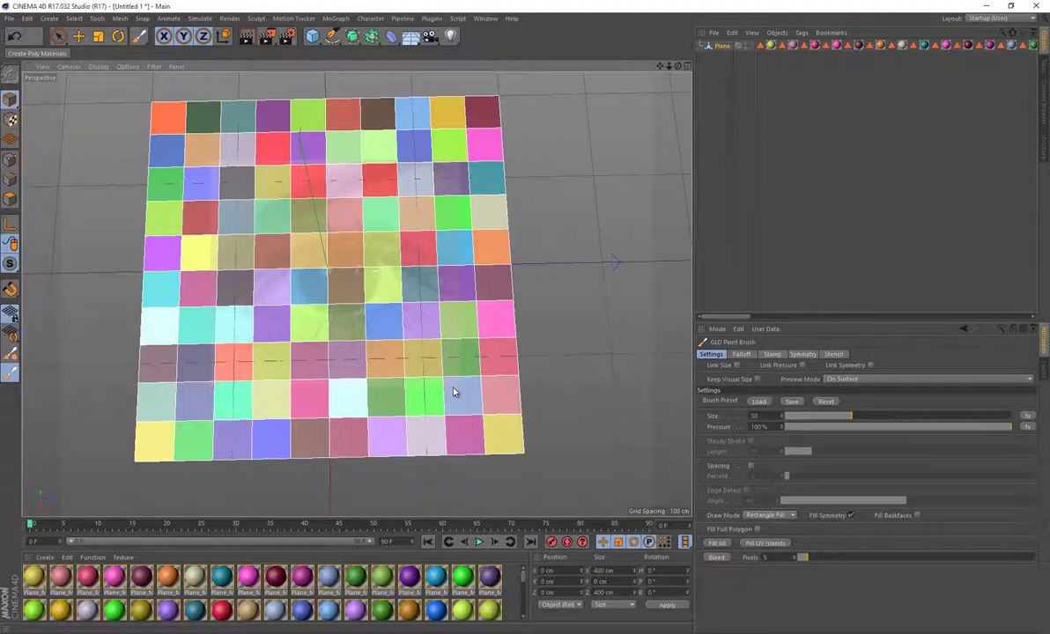
click(452, 355)
mouse_move(391, 321)
alt+mouse_down()
mouse_move(379, 335)
mouse_move(433, 308)
mouse_move(412, 326)
mouse_move(405, 356)
mouse_move(382, 302)
alt+mouse_up()
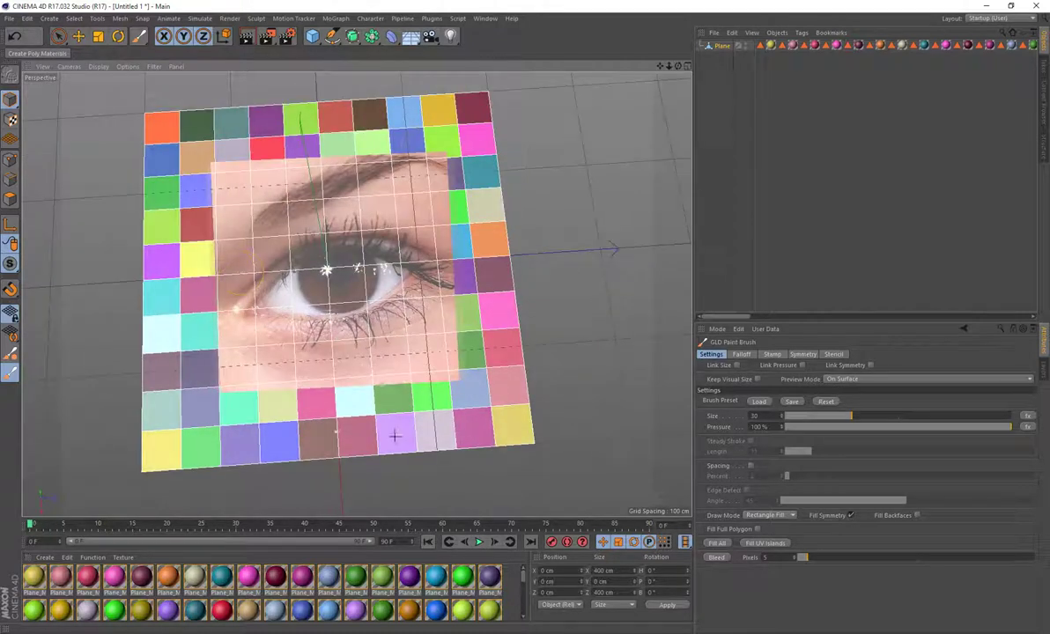
mouse_move(408, 312)
alt+mouse_down()
mouse_move(398, 341)
mouse_move(418, 333)
mouse_move(387, 328)
alt+mouse_up()
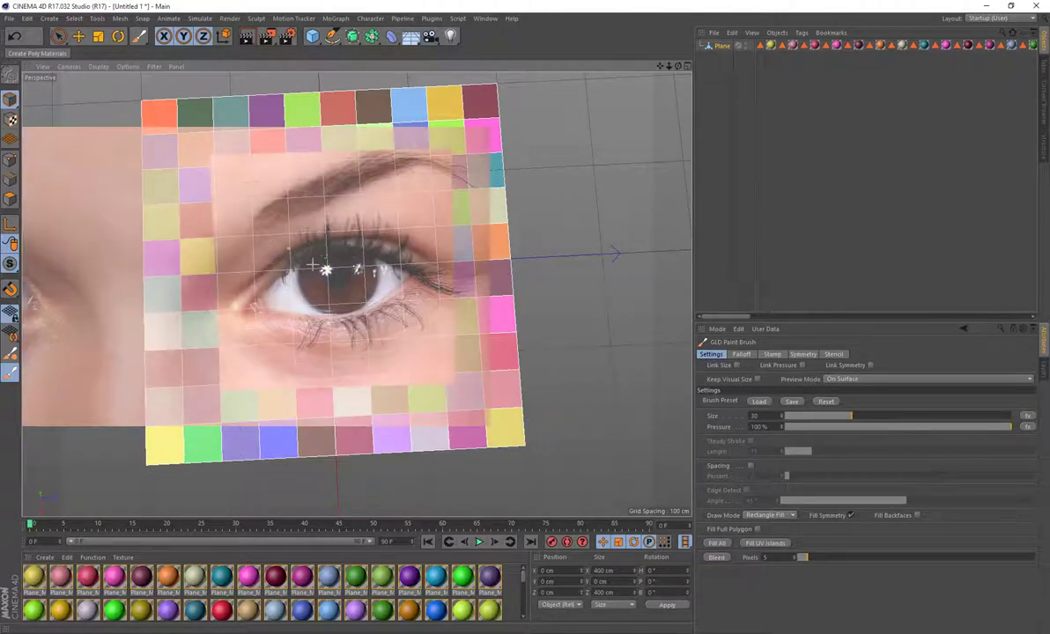
Step: Enlarge the eye stencil beyond the plane's edges and project it onto the whole plane with a rectangle fill
right_drag(290, 280, 365, 271)
drag(112, 76, 593, 480)
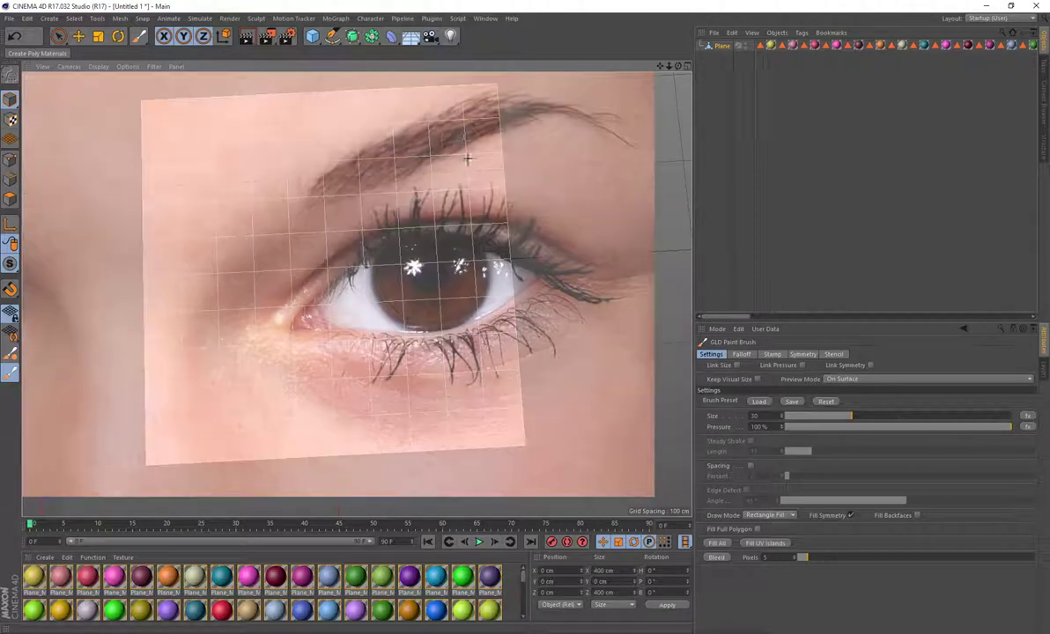
mouse_move(444, 335)
alt+mouse_down()
mouse_move(451, 305)
mouse_move(442, 341)
alt+mouse_up()
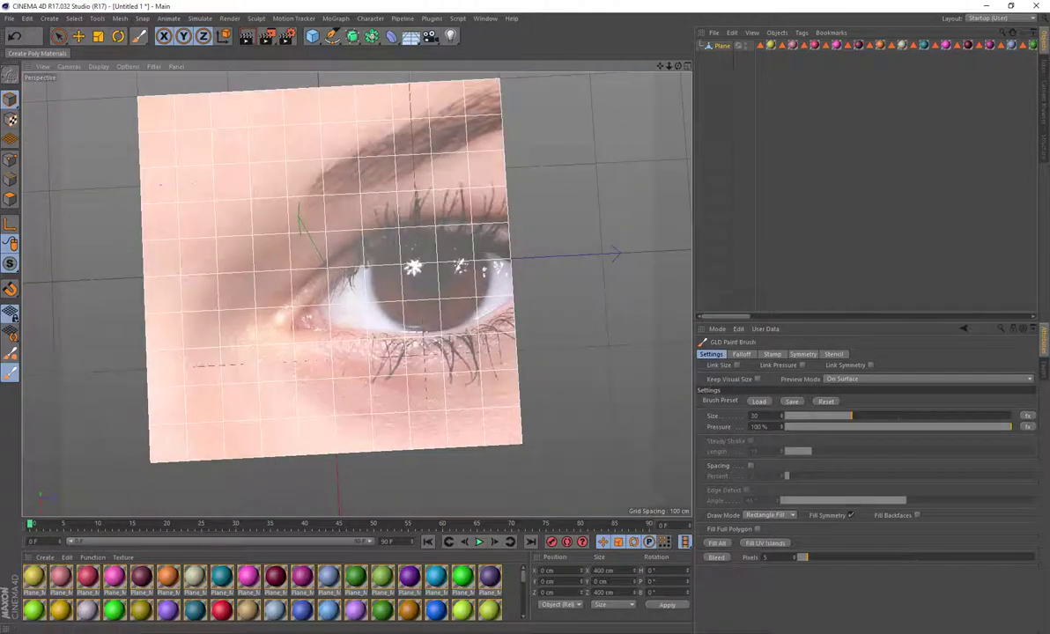
Step: Switch to the BP 3D Paint layout and inspect several painted polygon textures, including POLYINDEX_24 and POLYINDEX_34, then the plane in 3D
click(996, 18)
click(962, 46)
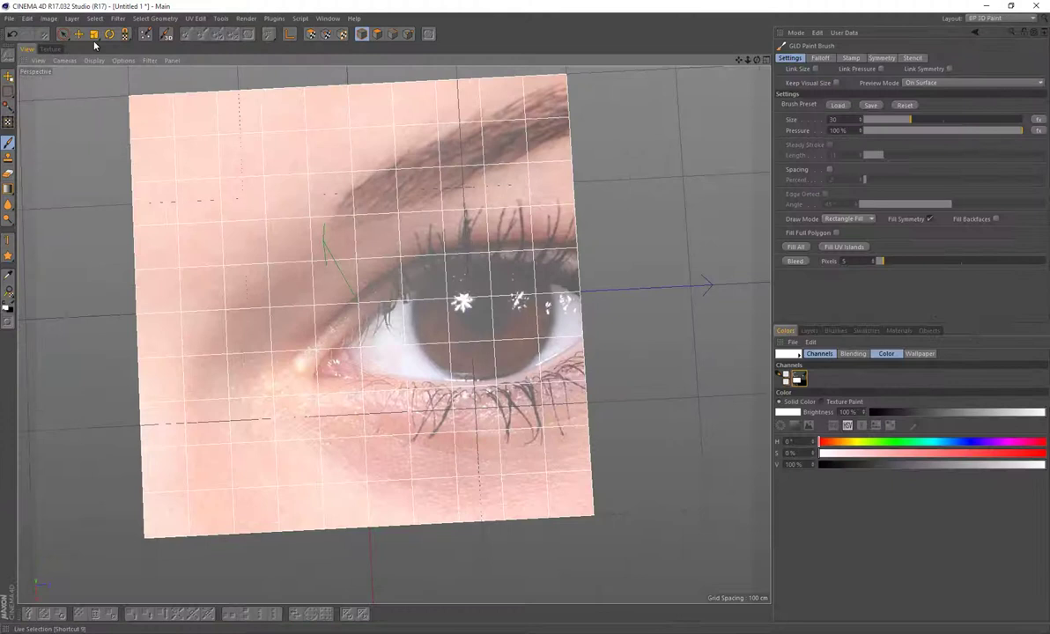
click(51, 49)
click(203, 62)
click(220, 157)
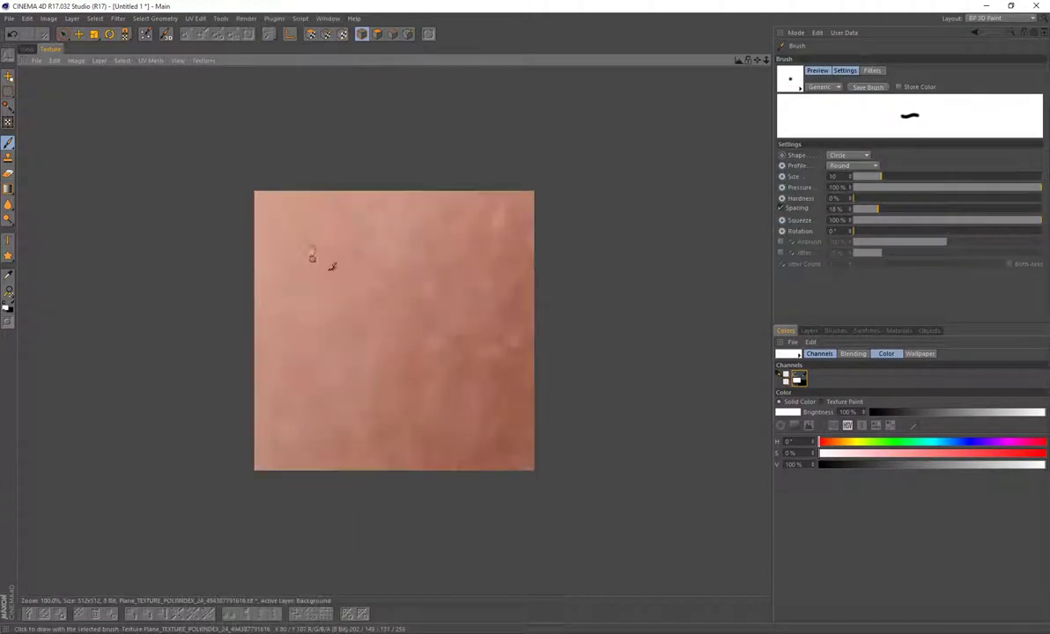
click(199, 60)
click(278, 341)
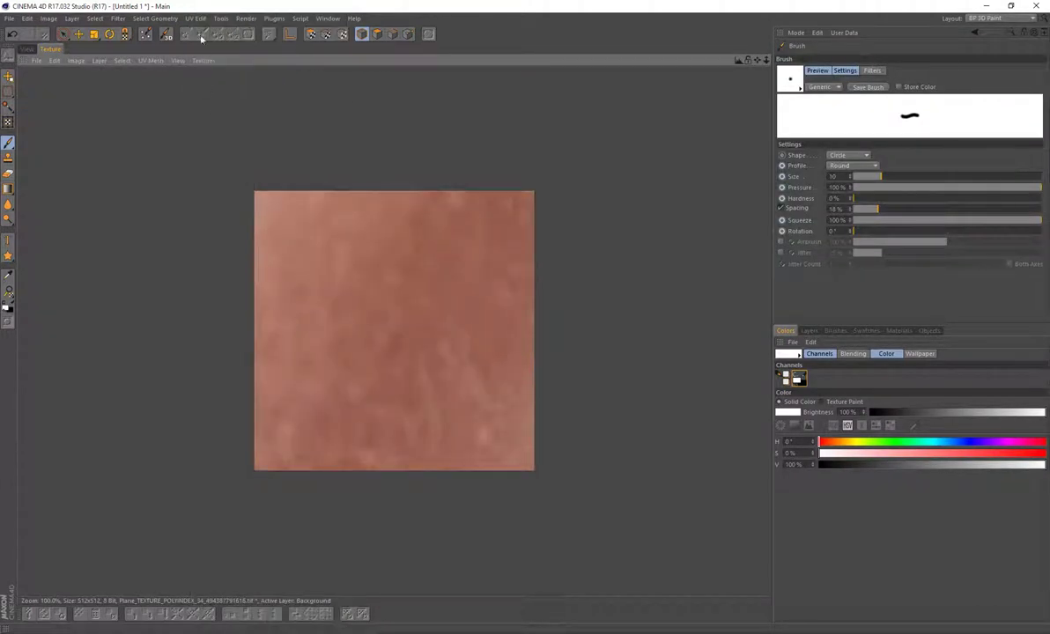
click(198, 59)
click(198, 59)
click(204, 60)
click(291, 388)
click(27, 50)
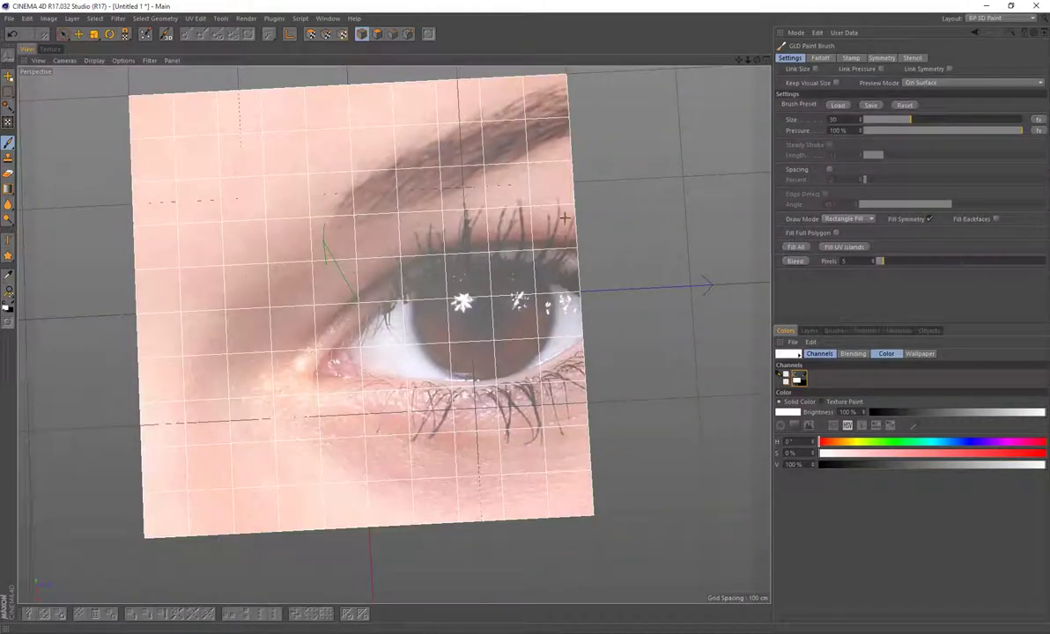
scroll(410, 236, down, 2)
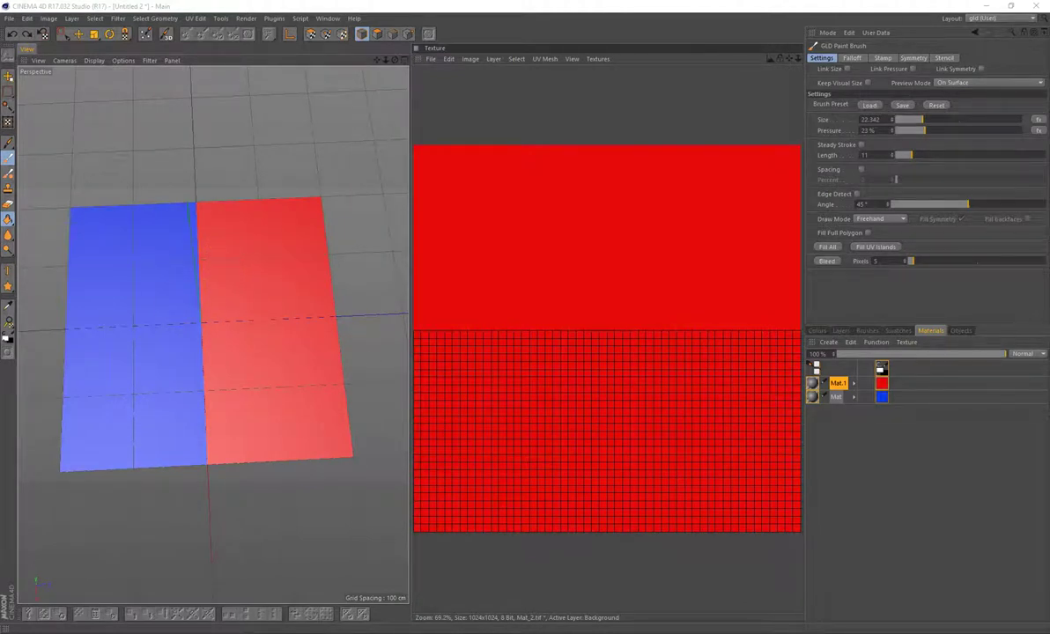
Step: Paint freehand white strokes across the blue and red halves of the plane, and check the Mat and Mat.1 textures
mouse_move(251, 263)
mouse_down()
mouse_move(180, 257)
mouse_move(169, 304)
mouse_move(194, 354)
mouse_move(172, 285)
mouse_move(201, 388)
mouse_move(225, 316)
mouse_move(157, 228)
mouse_move(244, 381)
mouse_move(273, 304)
mouse_move(216, 307)
mouse_move(180, 280)
mouse_up()
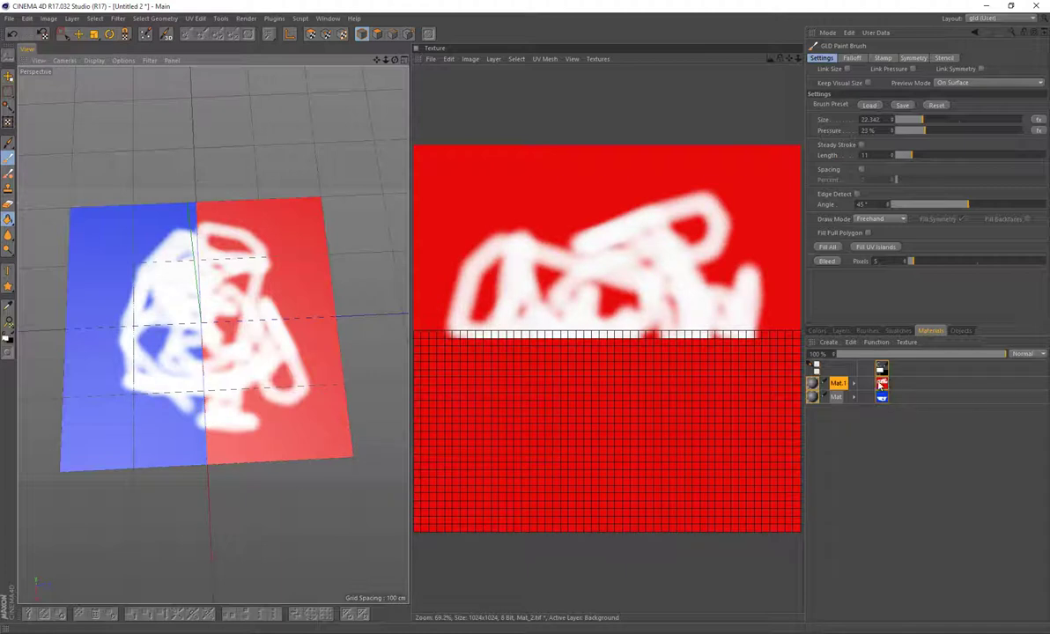
click(882, 398)
click(883, 383)
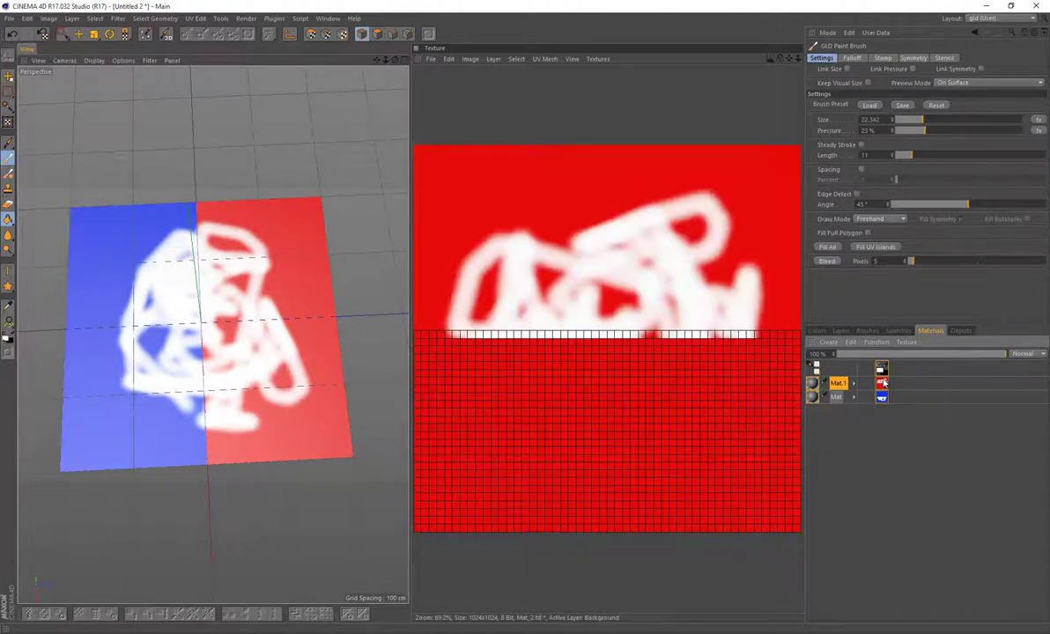